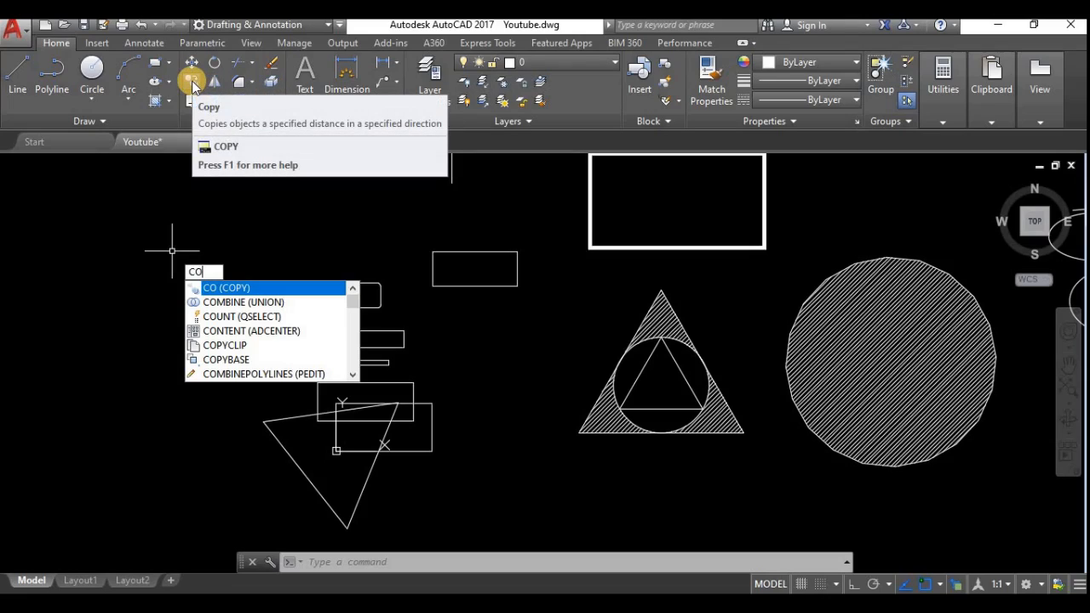
Pick the small thin rectangle as the object to copy, with its lower-left corner as the base point
key("Return")
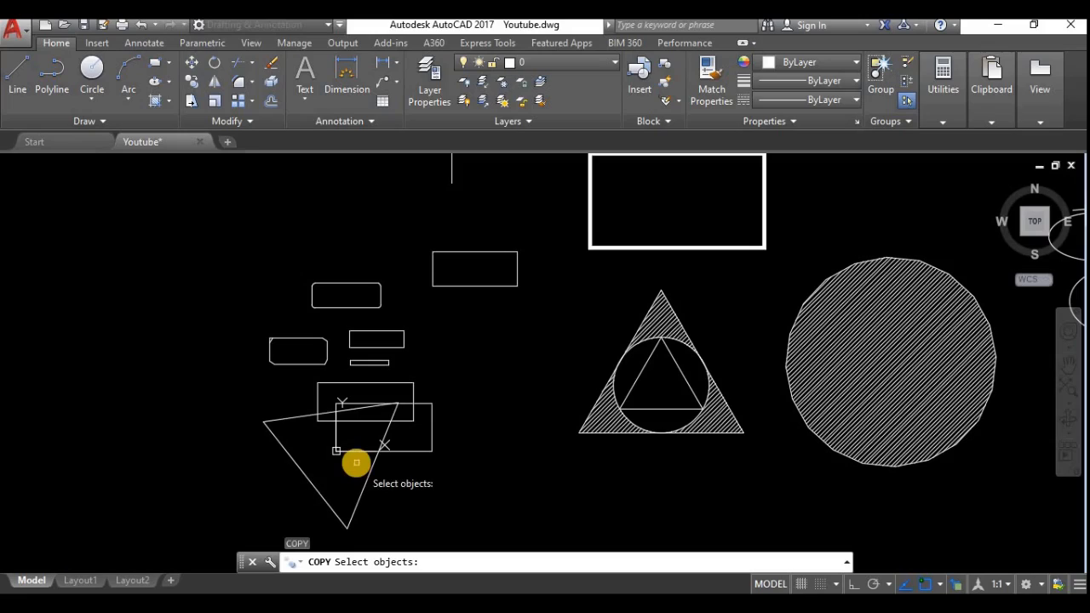
scroll(415, 436, "down", 2)
middle_click_drag(486, 425, 368, 448)
scroll(250, 401, "up", 2)
scroll(285, 406, "up", 2)
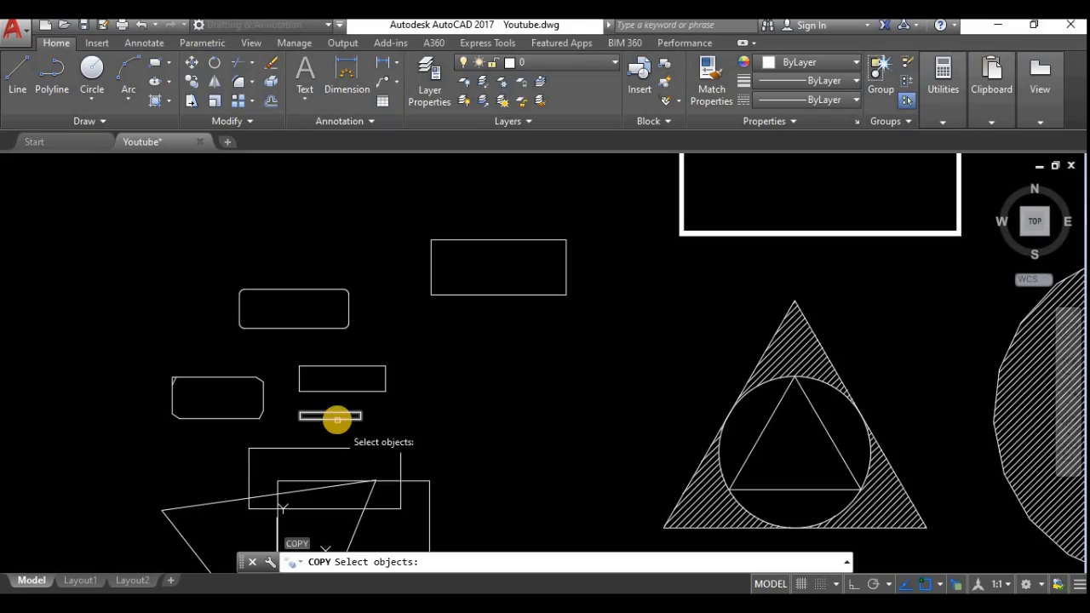
left_click(336, 417)
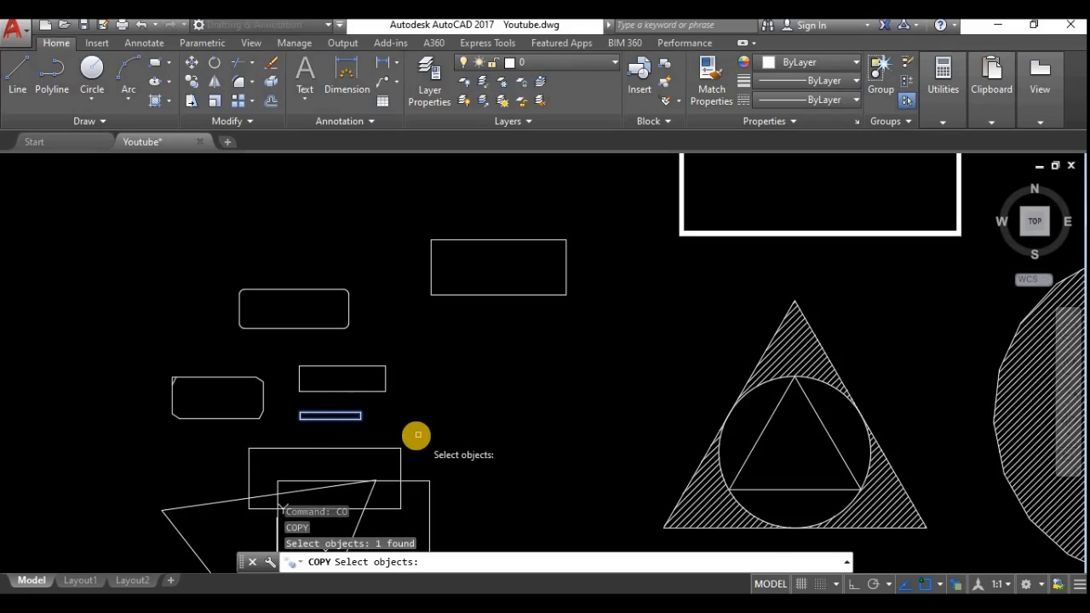
key("Return")
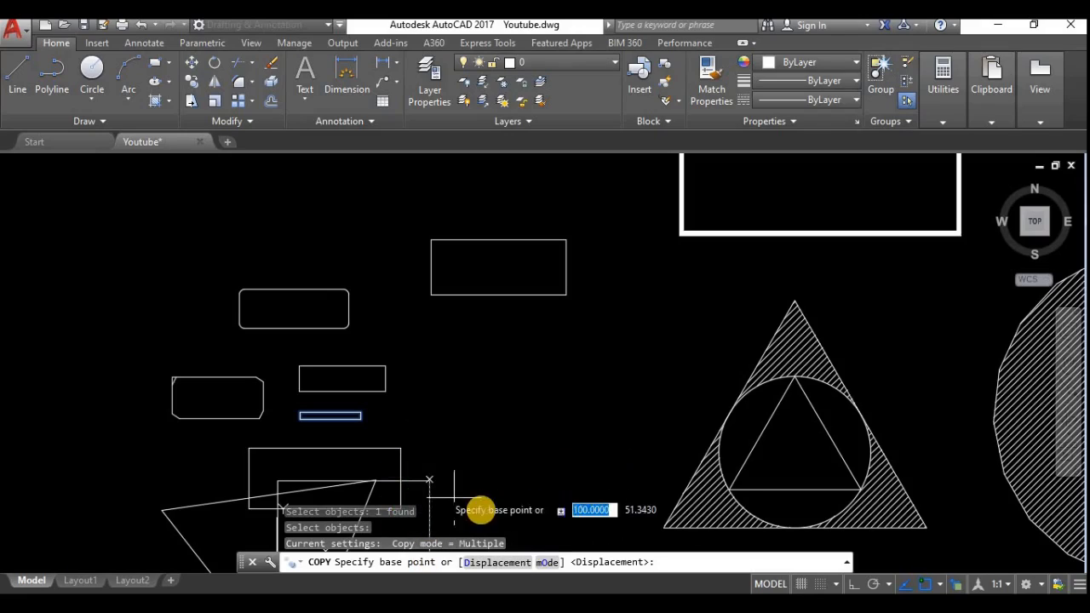
middle_click_drag(480, 509, 469, 462)
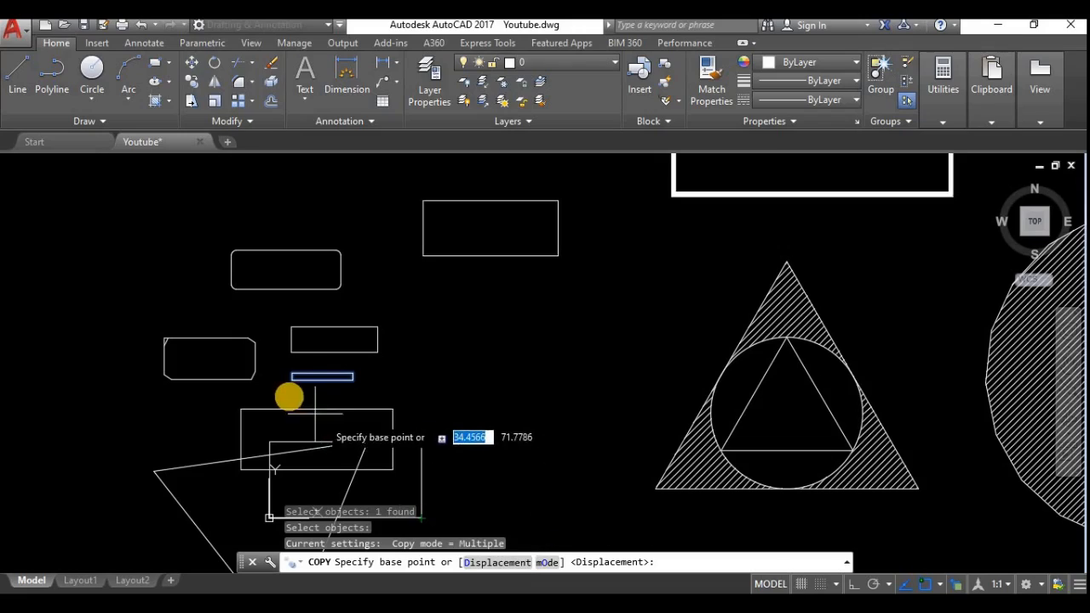
scroll(287, 395, "up", 2)
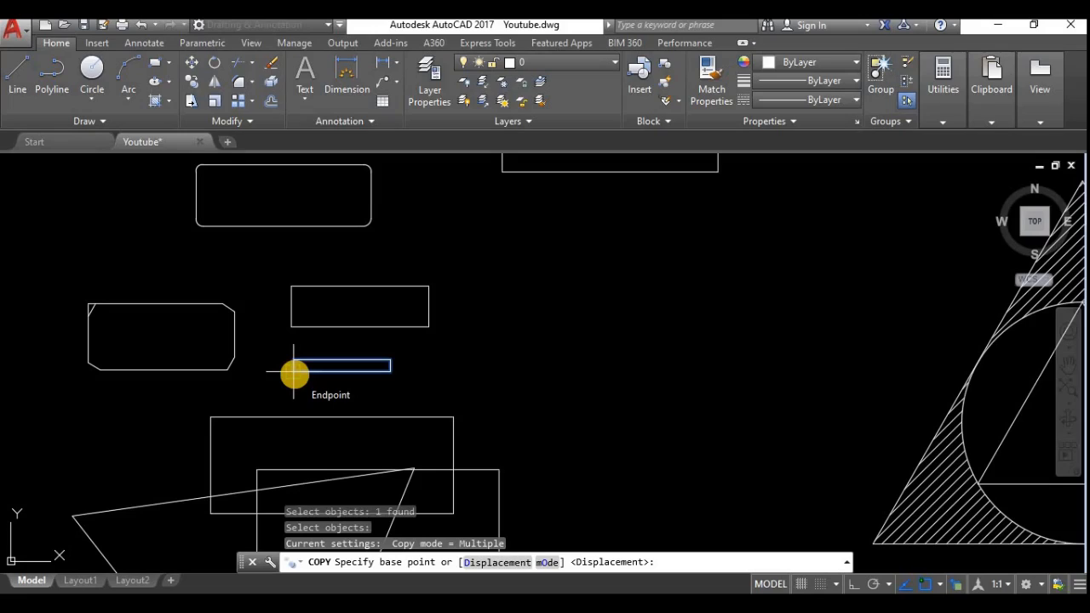
left_click(294, 372)
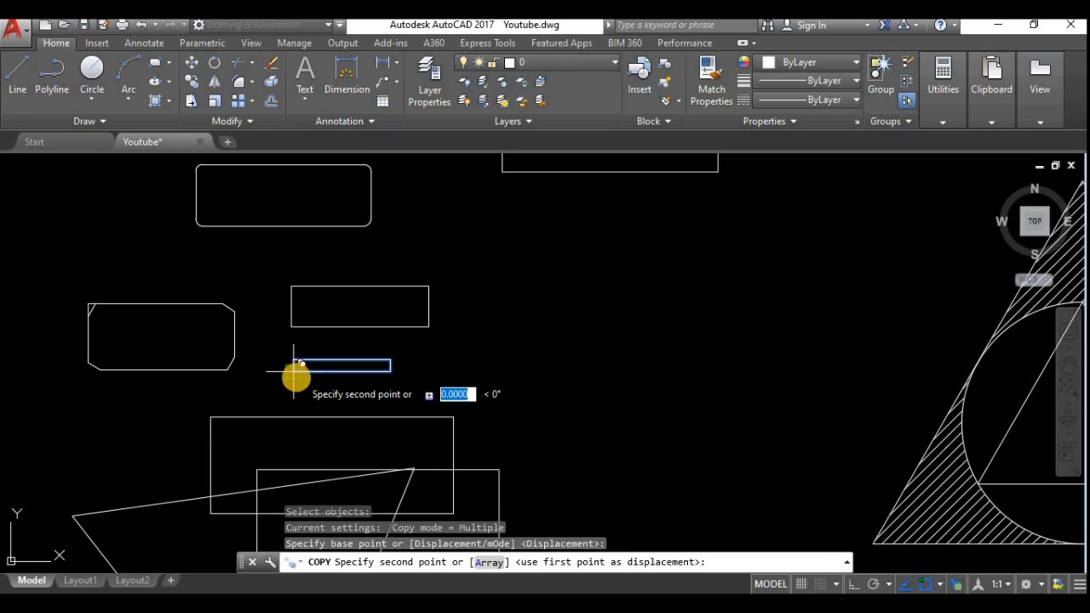
Turn Ortho on and place a copy of the thin rectangle 200 units straight above the original
scroll(293, 372, "down", 2)
scroll(294, 372, "up", 2)
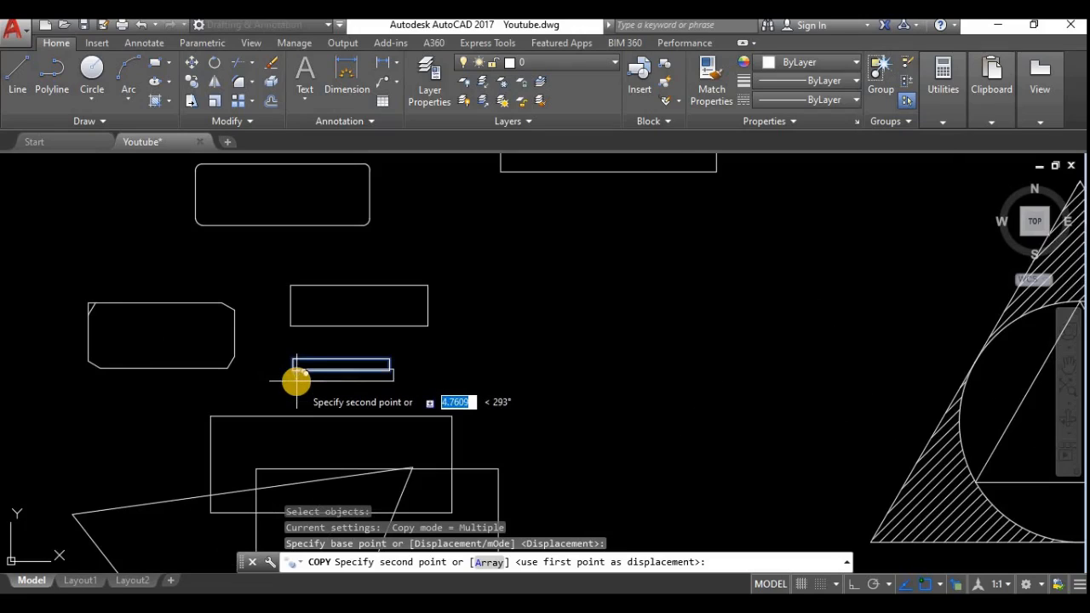
middle_click_drag(309, 343, 302, 397)
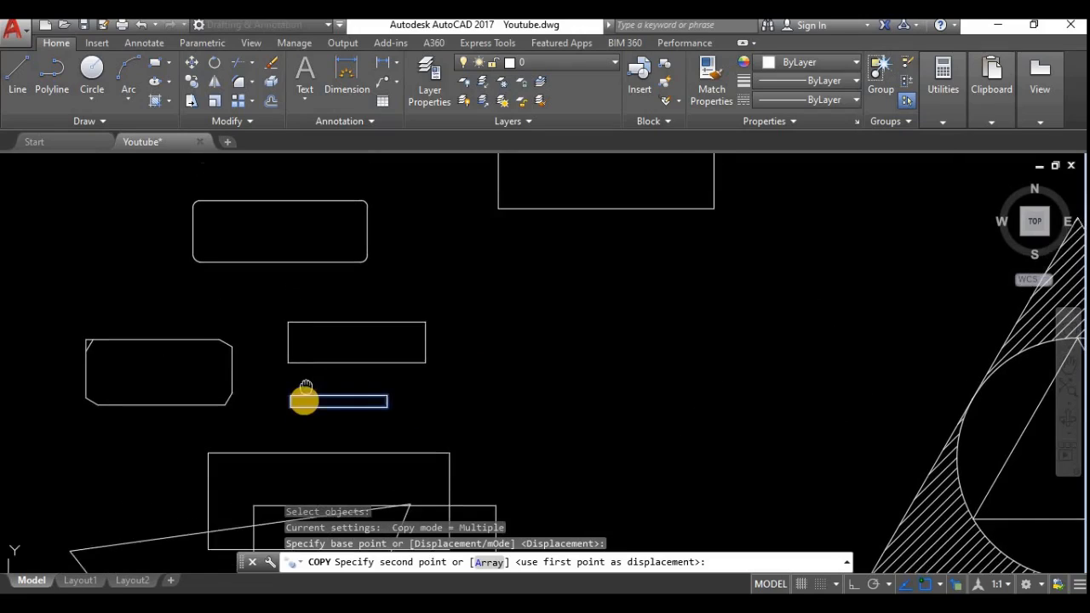
left_click(853, 584)
middle_click_drag(244, 324, 238, 359)
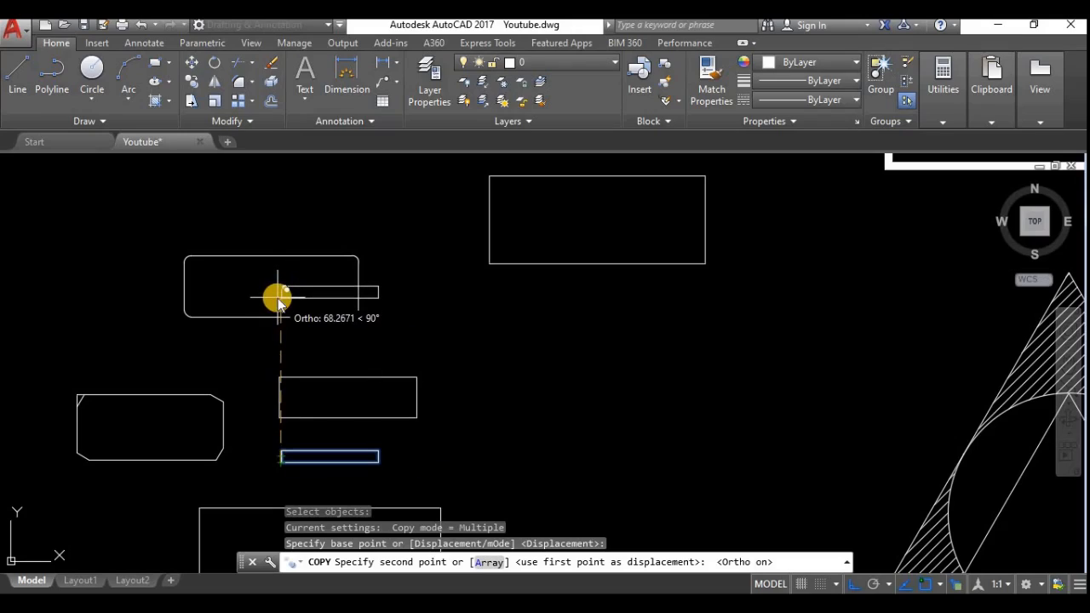
type("200")
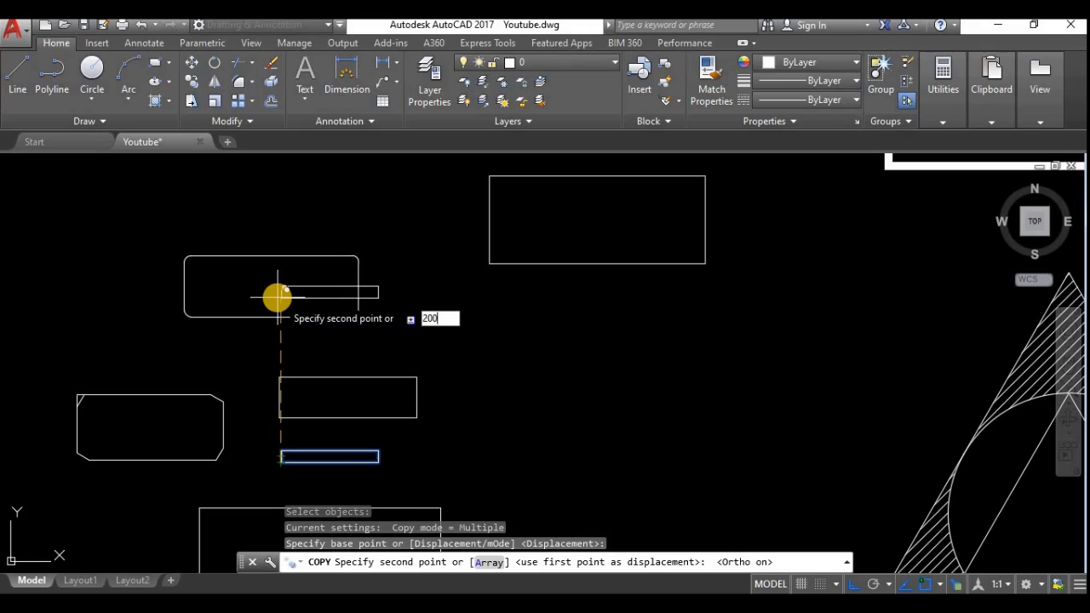
key("Return")
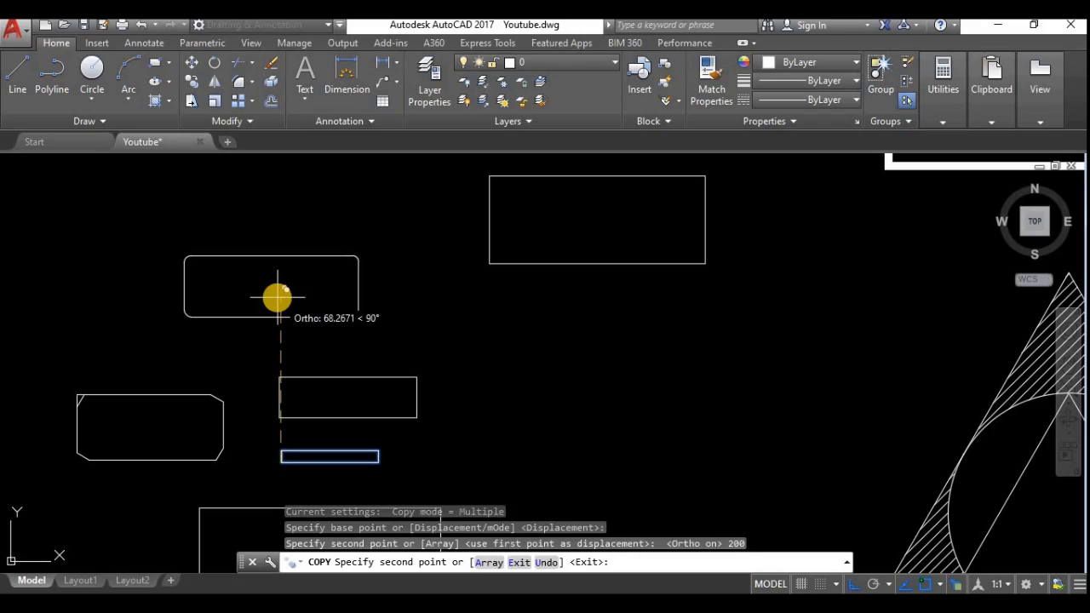
Place three more copies of the thin rectangle 50, 100 and 150 units above the original and end the Copy command
scroll(325, 383, "down", 2)
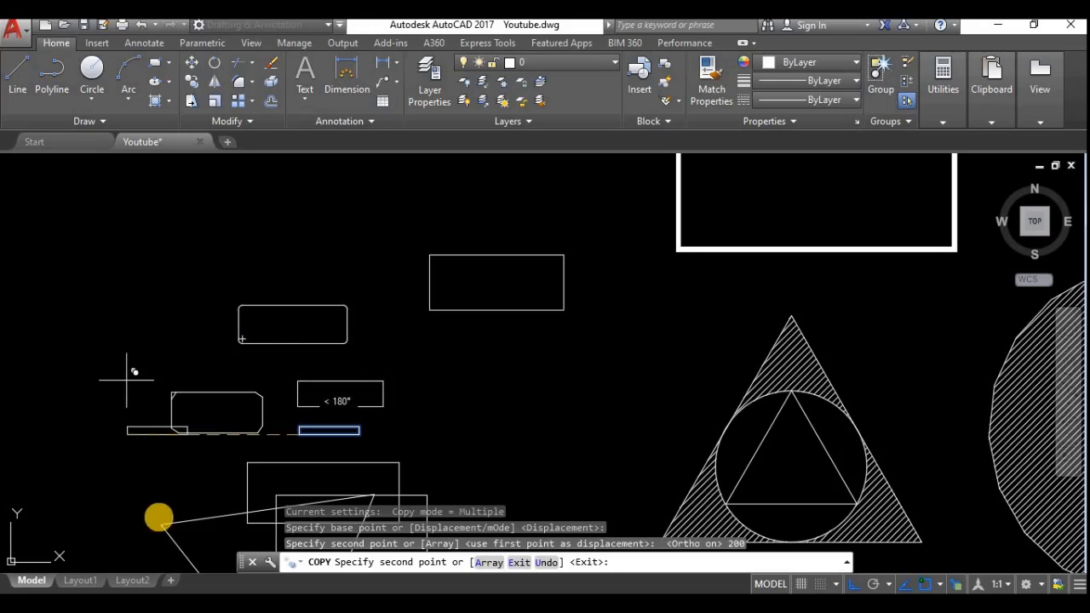
middle_click_drag(298, 393, 301, 364)
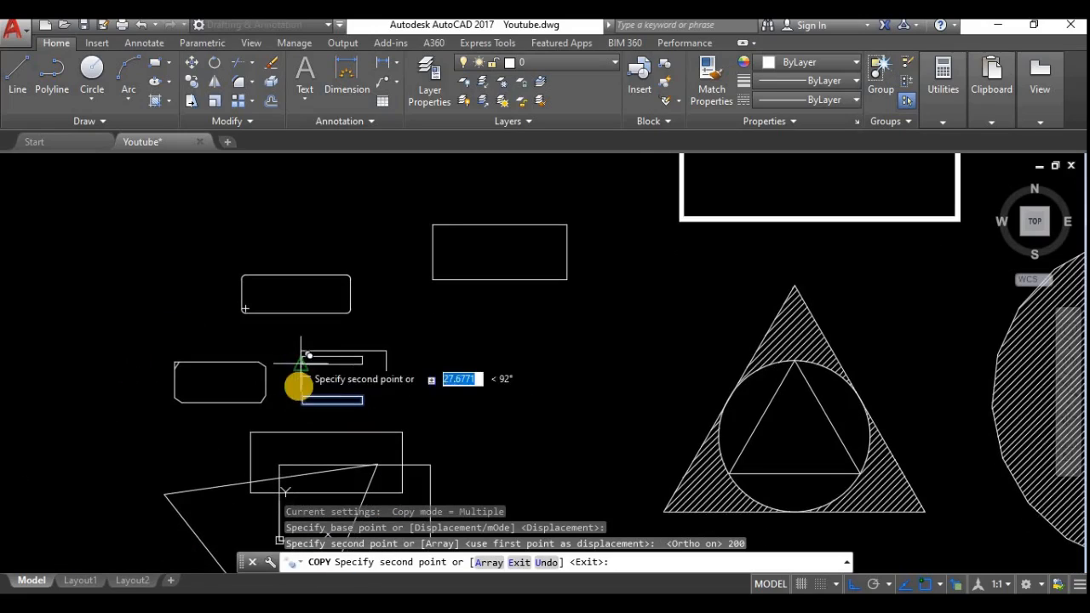
scroll(303, 362, "down", 4)
scroll(309, 292, "up", 4)
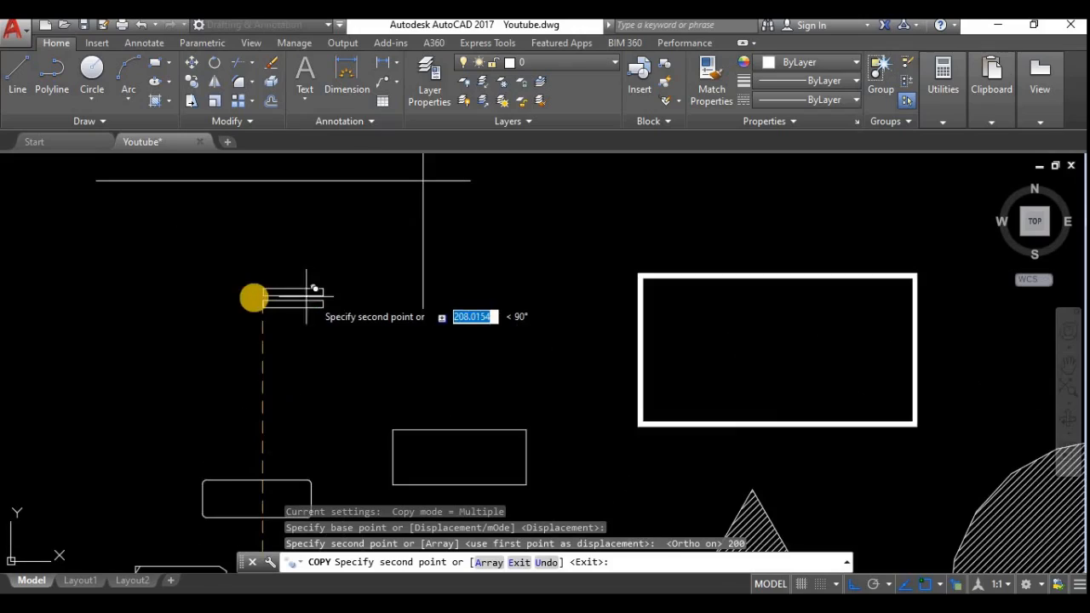
scroll(307, 295, "up", 3)
scroll(275, 312, "down", 2)
mouse_move(274, 460)
middle_mouse_down()
mouse_move(277, 477)
mouse_move(287, 369)
middle_mouse_up()
scroll(287, 373, "down", 2)
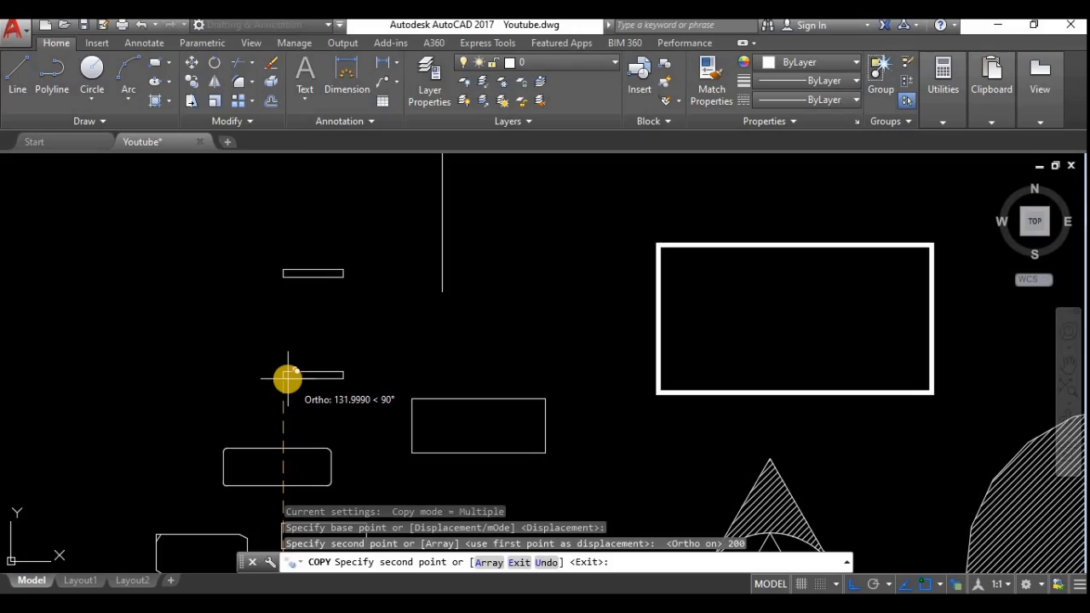
type("50")
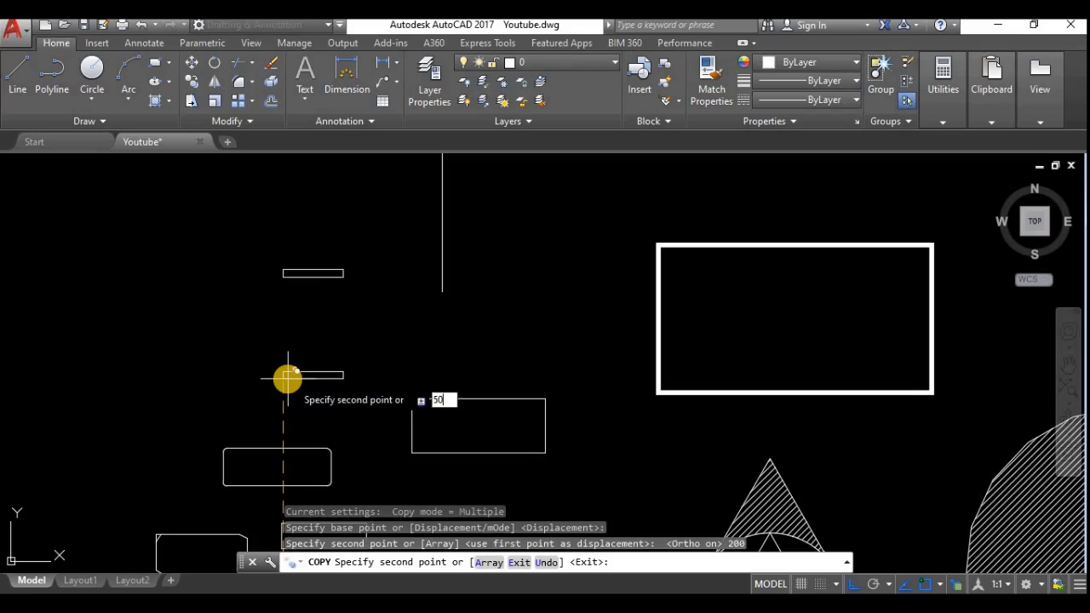
key("Return")
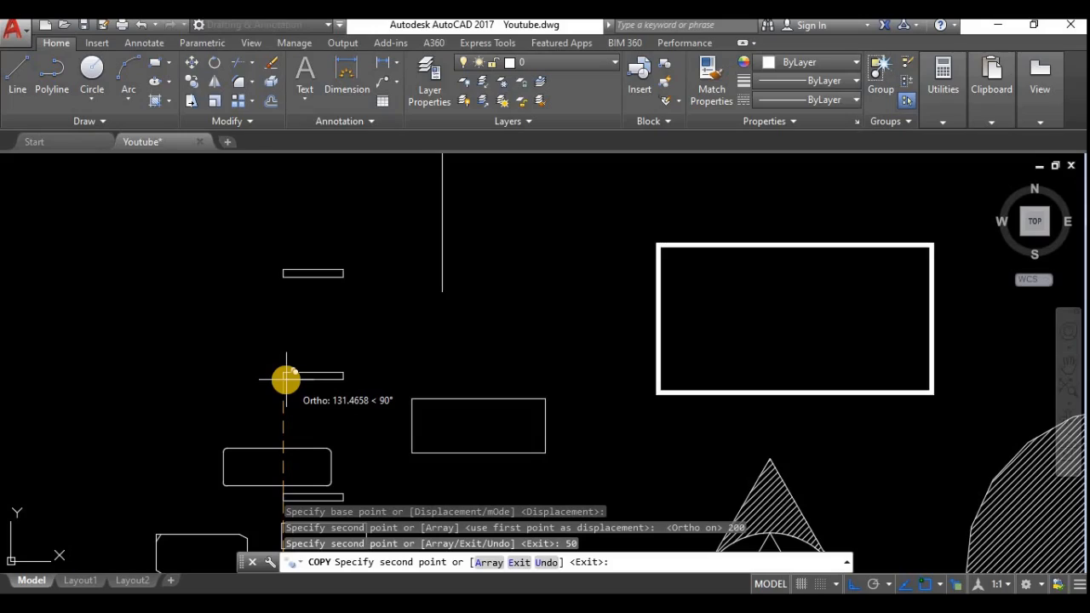
type("100")
key("Return")
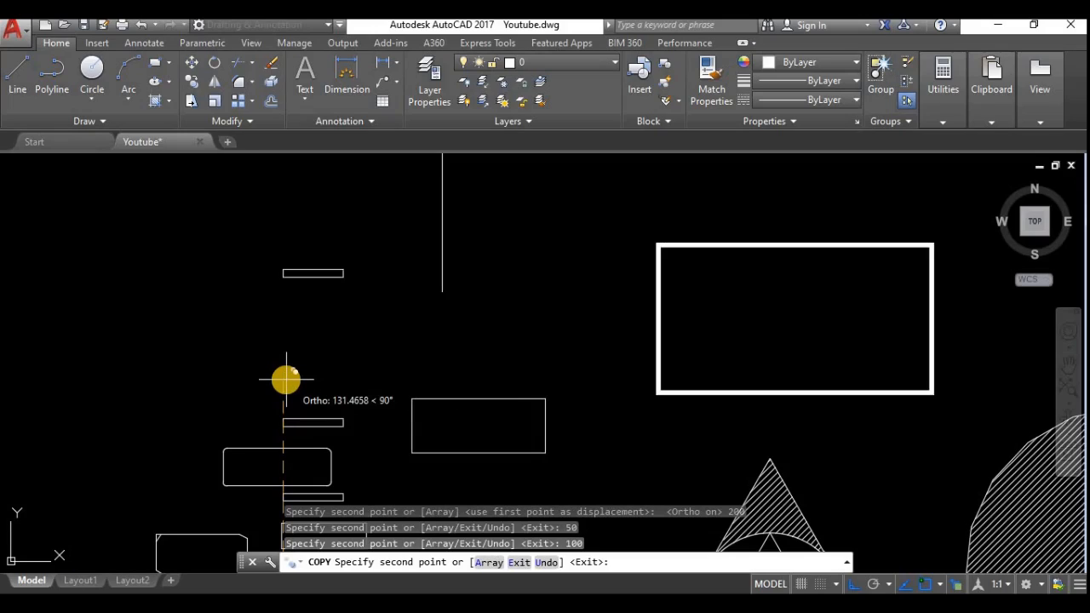
type("150")
key("Return")
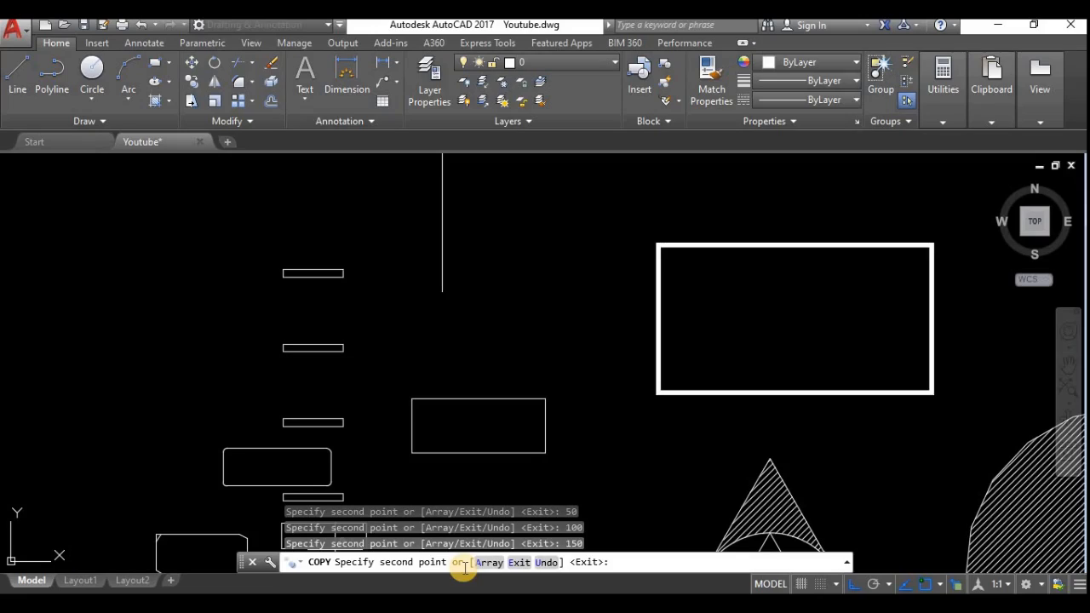
scroll(378, 464, "down", 2)
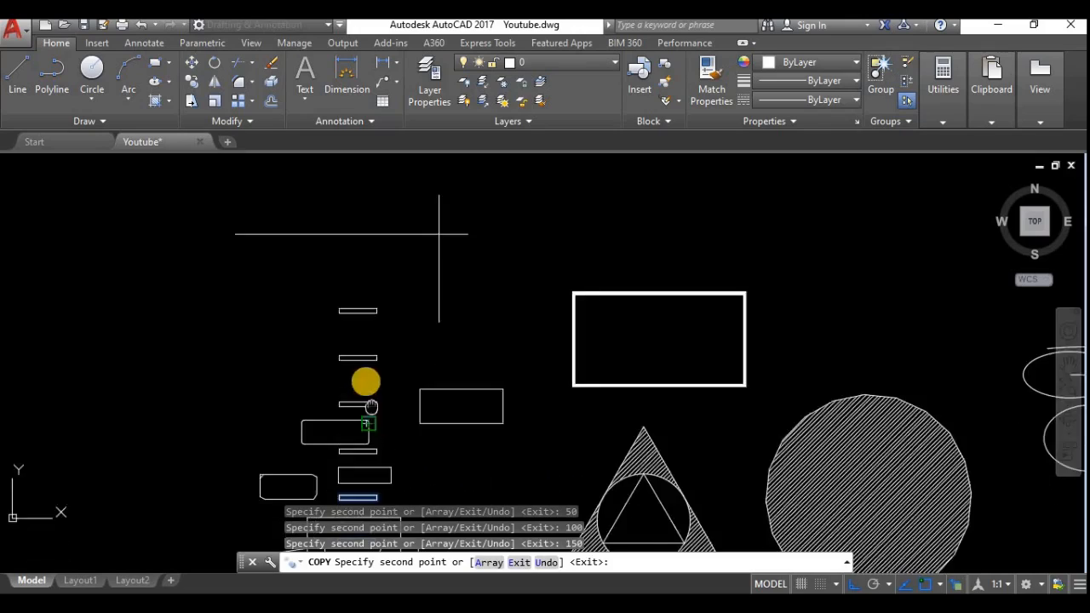
middle_click_drag(371, 407, 363, 368)
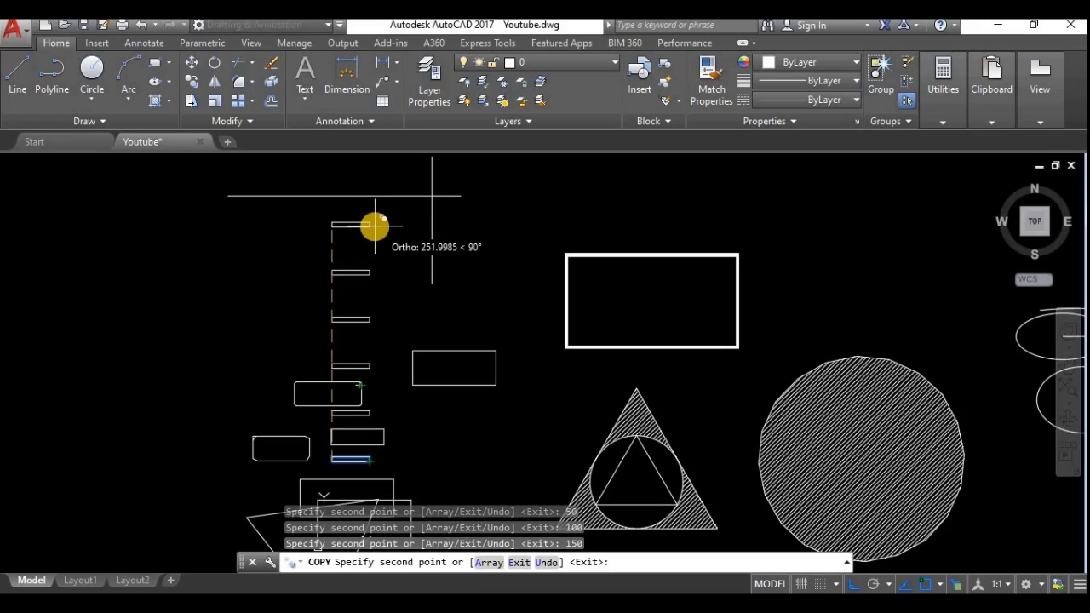
key("Return")
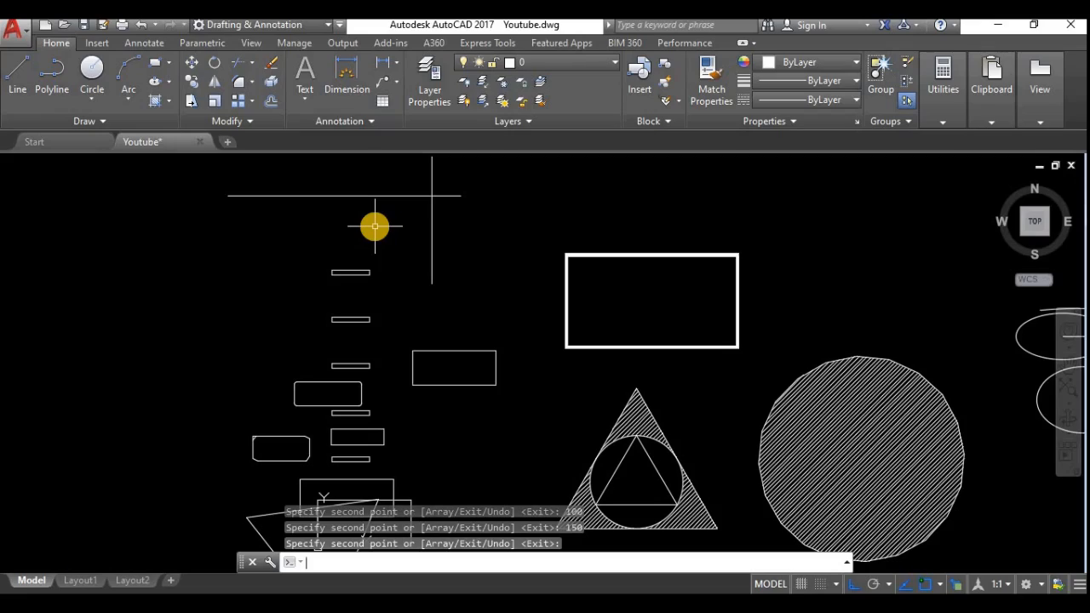
Copy the open elliptical arc in Single copy mode, placing the duplicate about 115 units straight above it
type("ct ")
type("o")
key("Return")
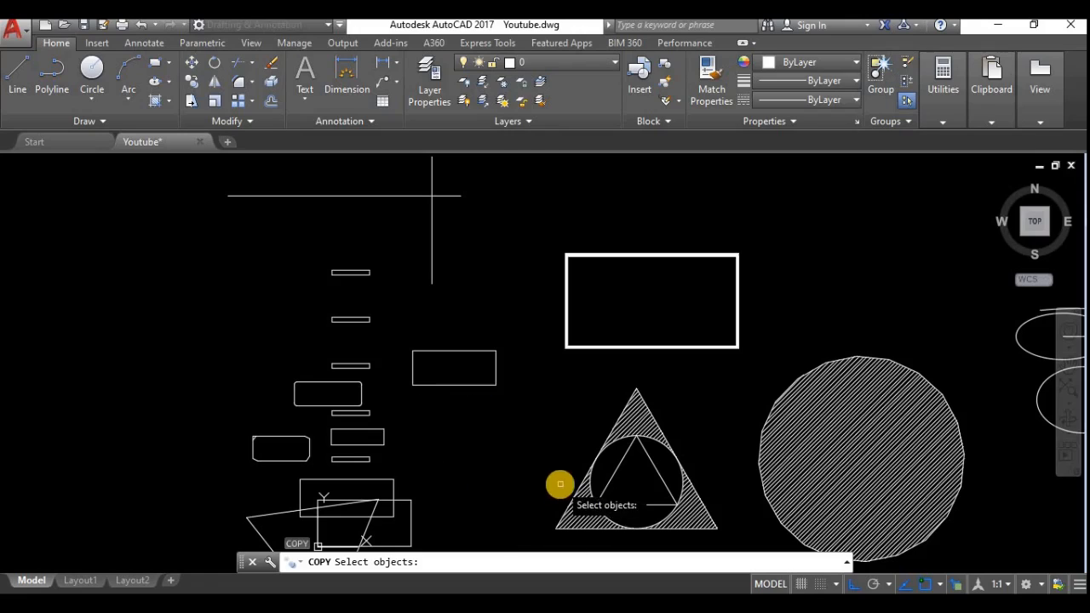
middle_click_drag(559, 483, 292, 431)
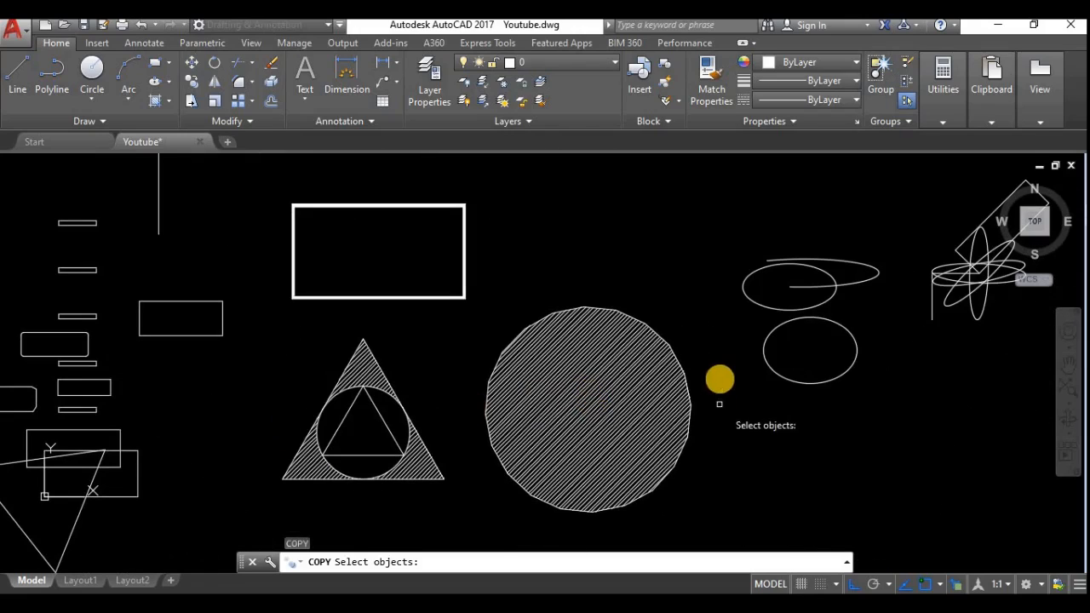
middle_click_drag(818, 333, 723, 437)
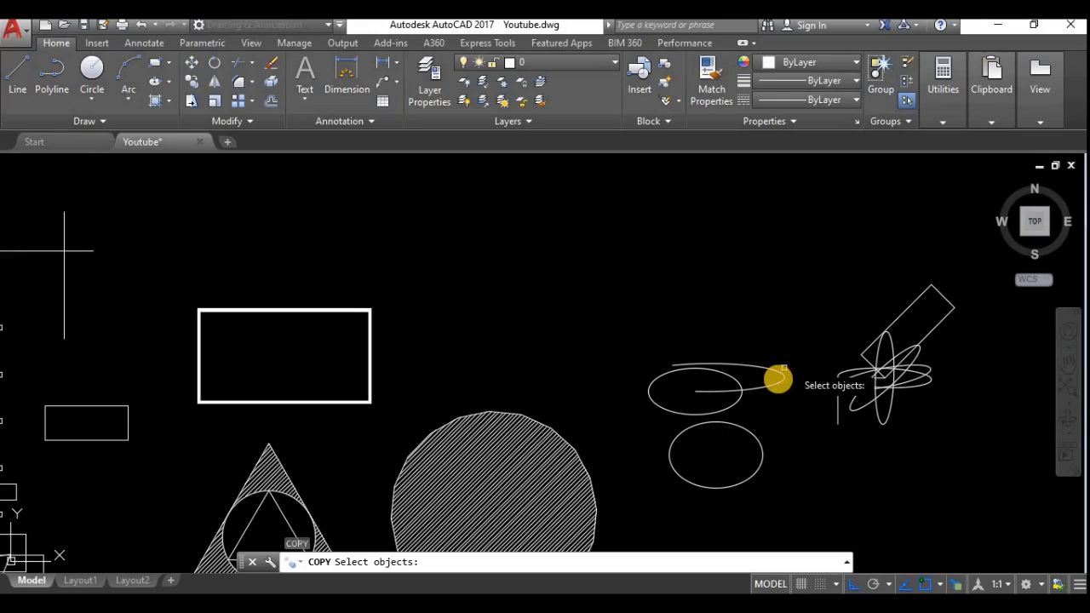
left_click(776, 380)
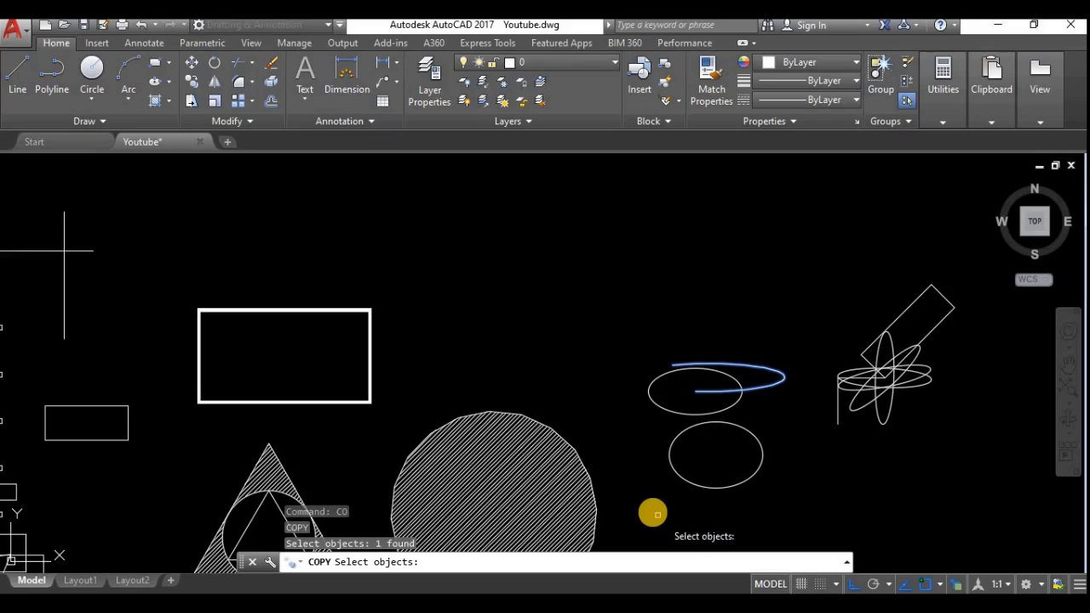
key("Return")
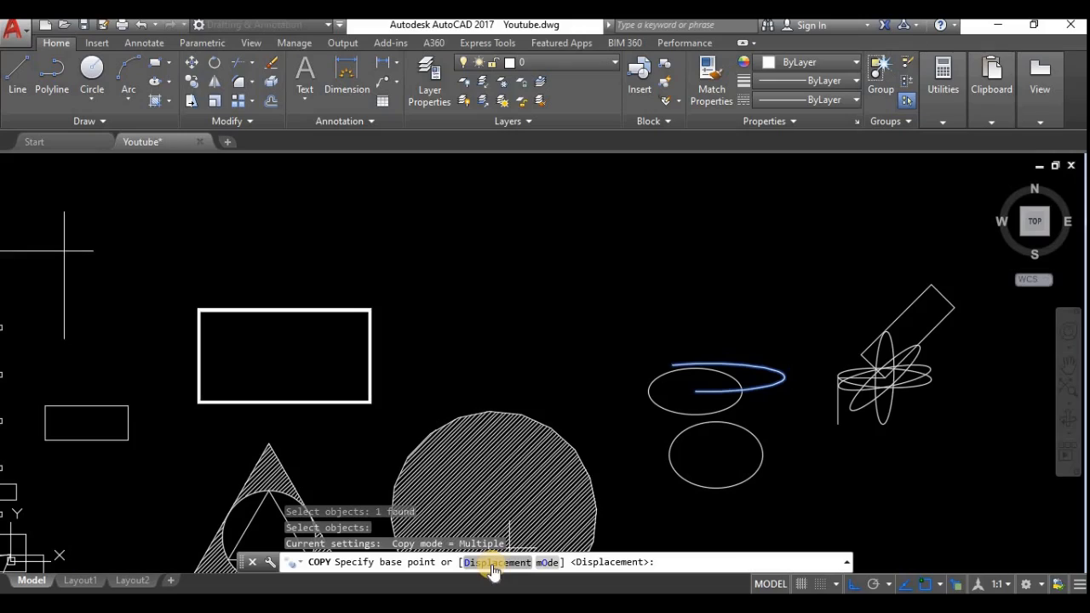
left_click(546, 563)
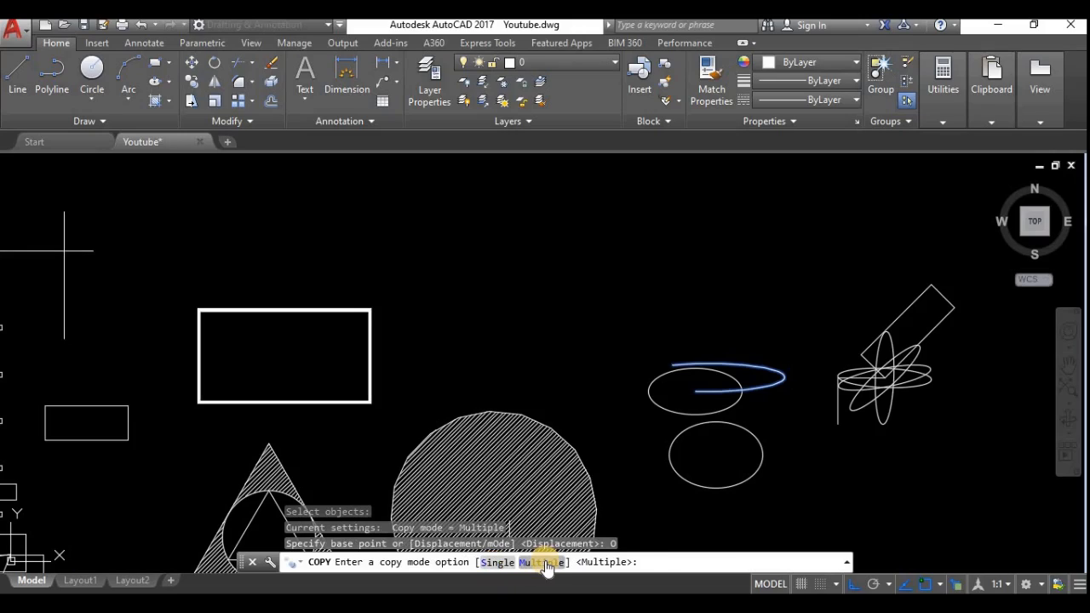
left_click(497, 562)
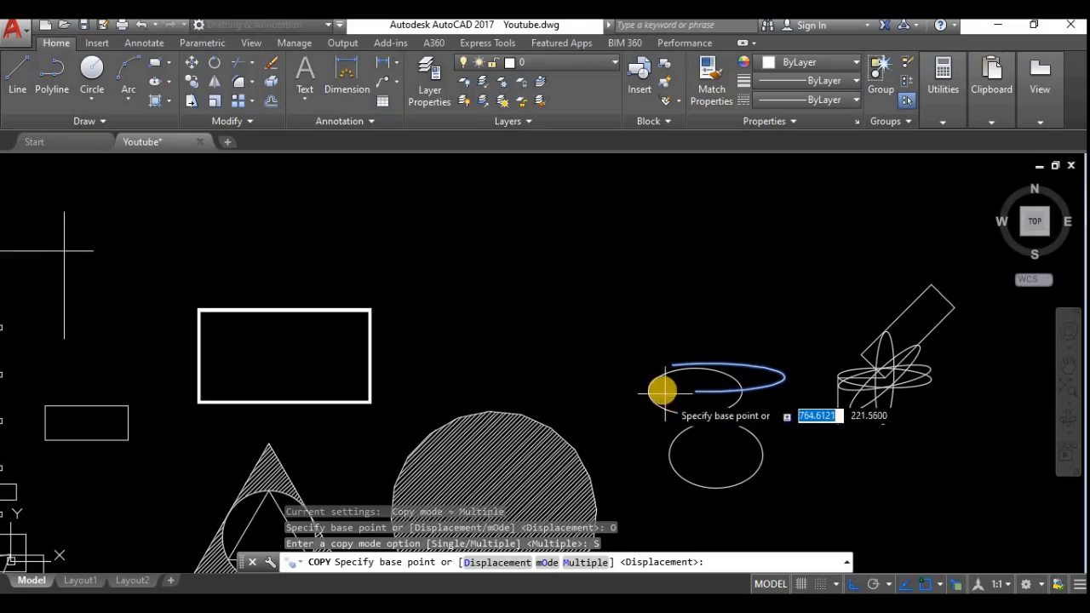
left_click(706, 377)
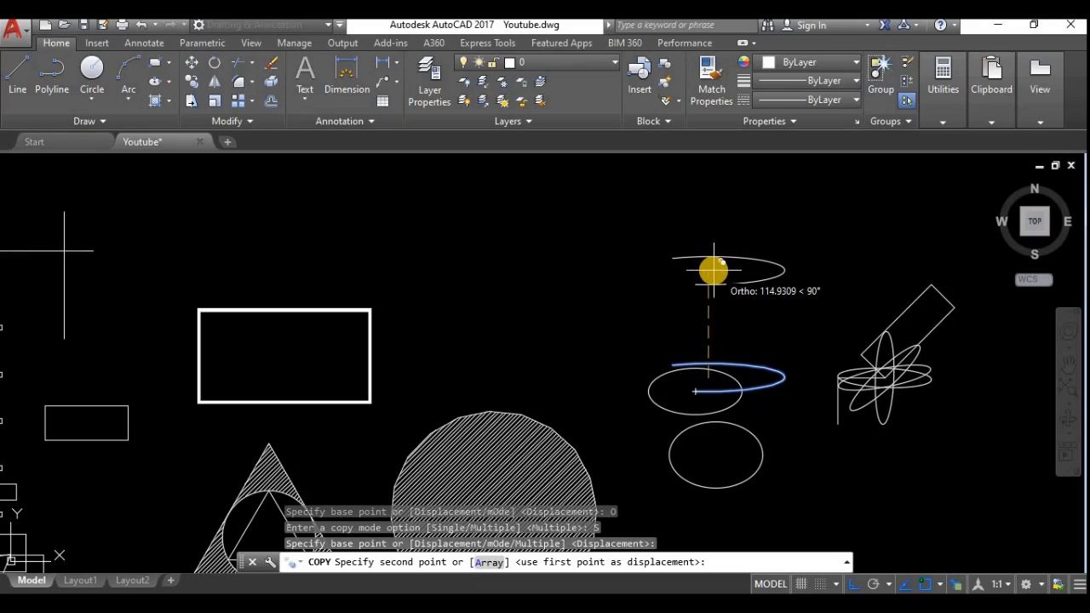
left_click(714, 269)
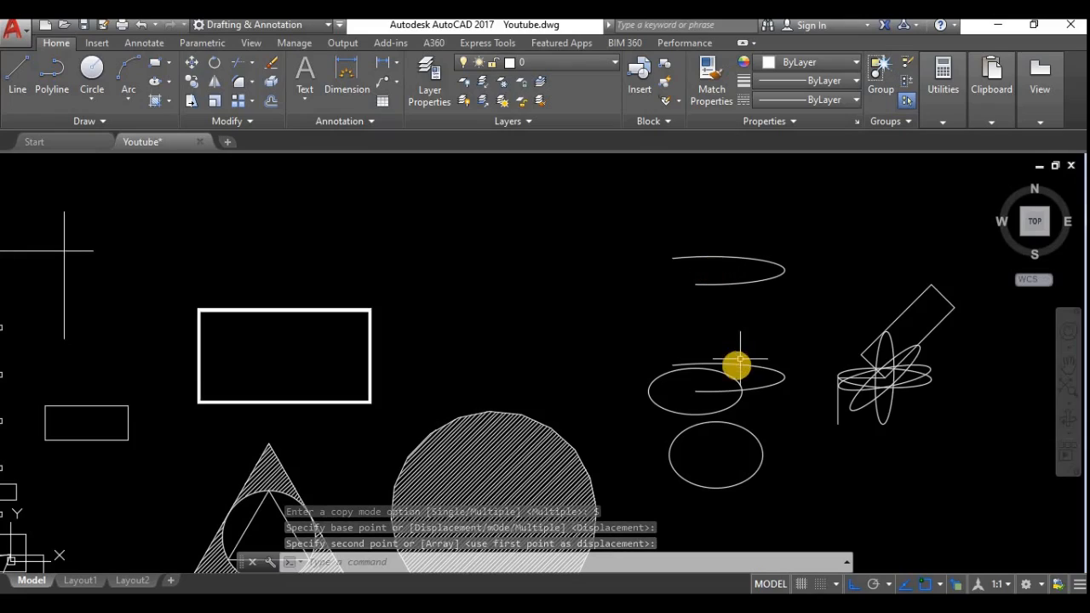
Start another copy of the upper open elliptical arc and switch the copy mode to Multiple
middle_click_drag(673, 421, 675, 404)
middle_click_drag(699, 351, 681, 385)
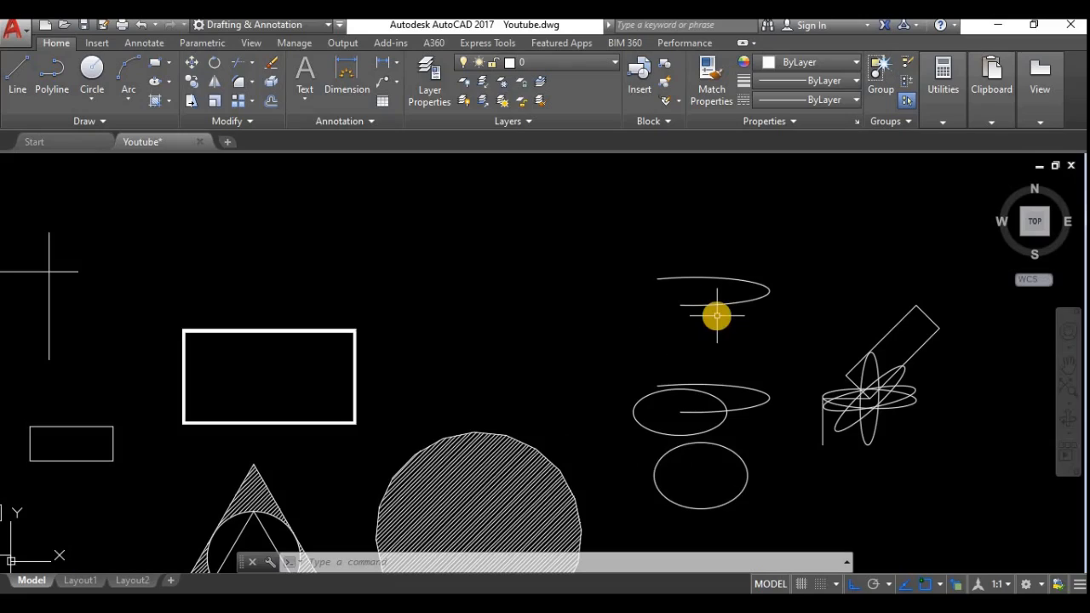
key("Return")
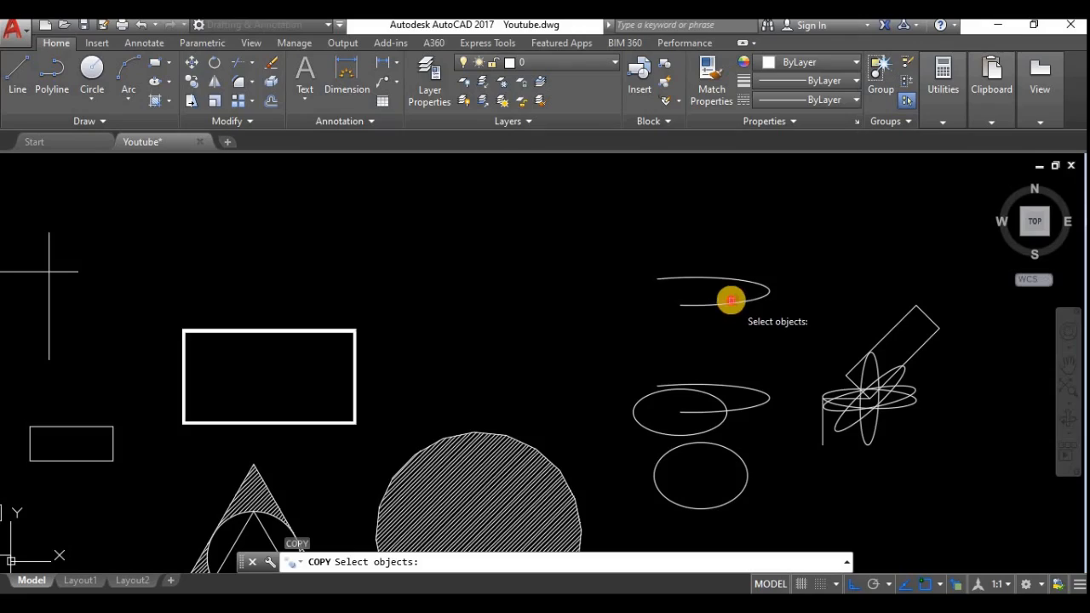
left_click(726, 300)
key("Return")
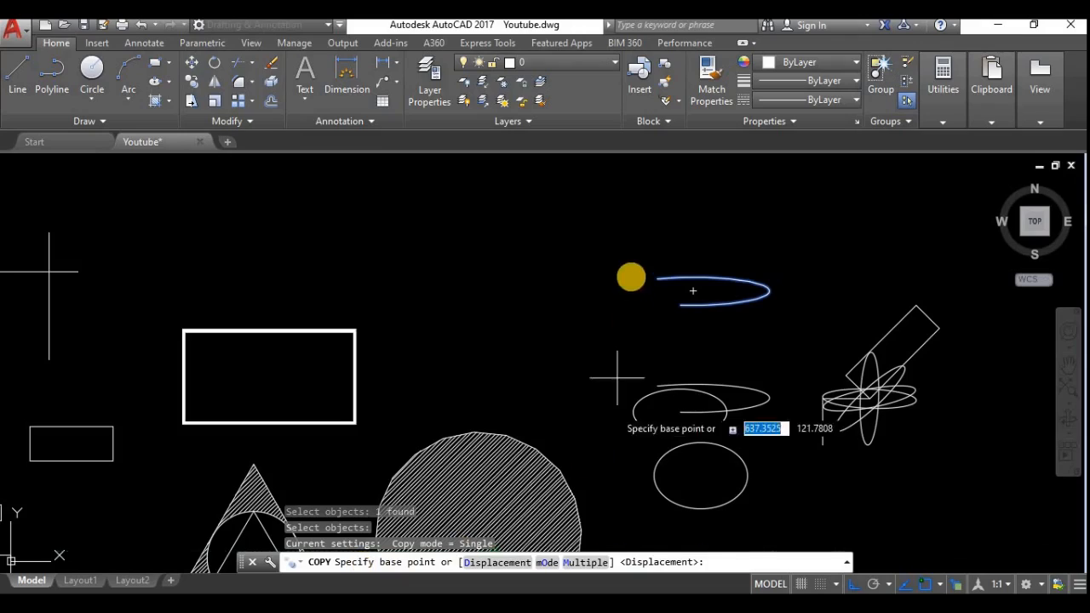
left_click(543, 563)
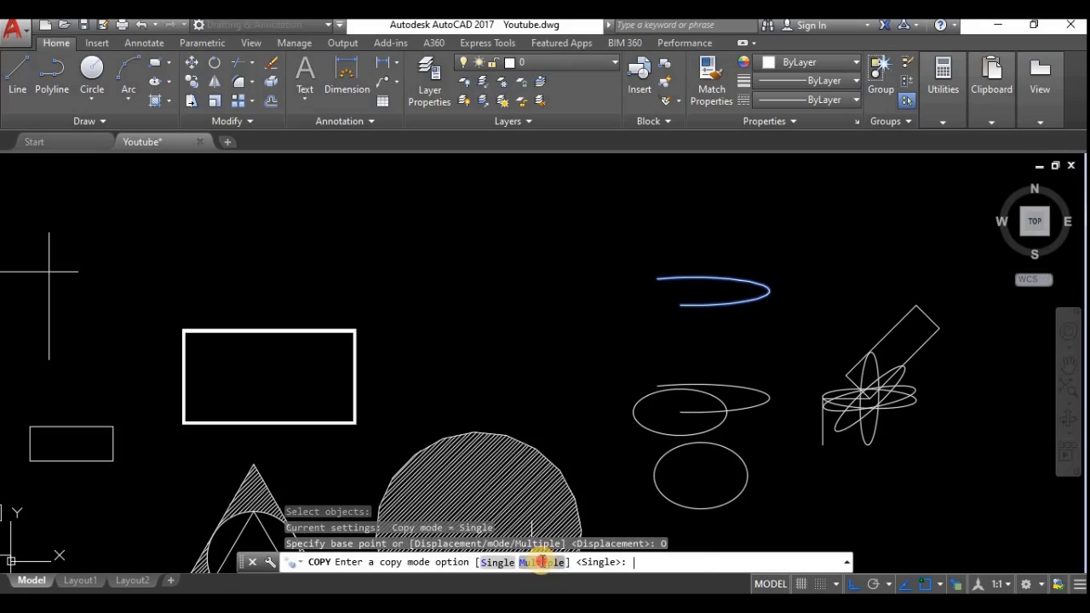
left_click(542, 562)
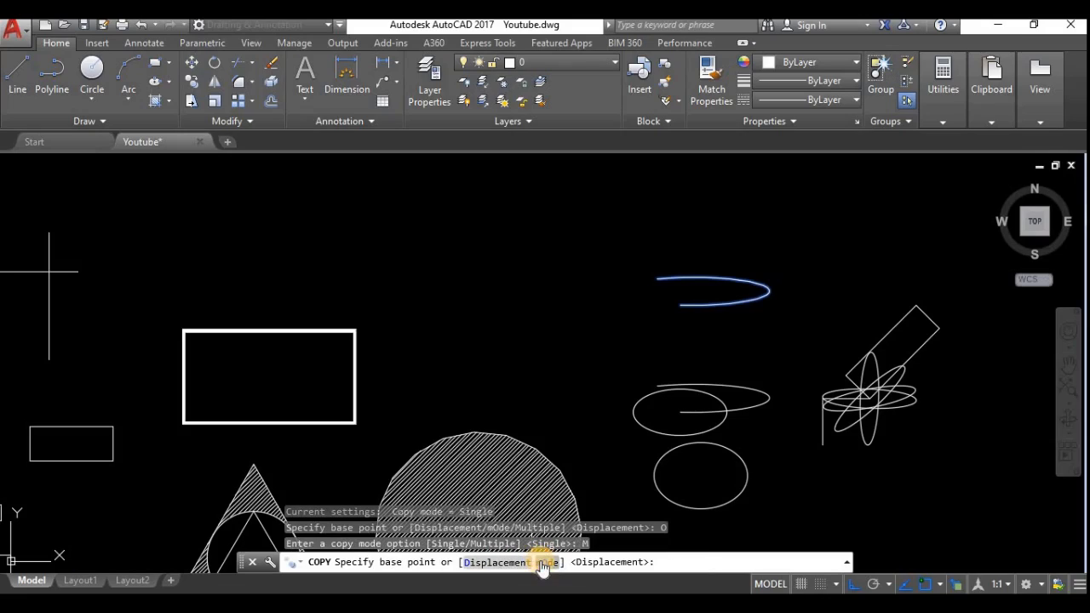
From the arc's center as base point, place three copies in a column straight above it, the highest about 340 units up
left_click(690, 295)
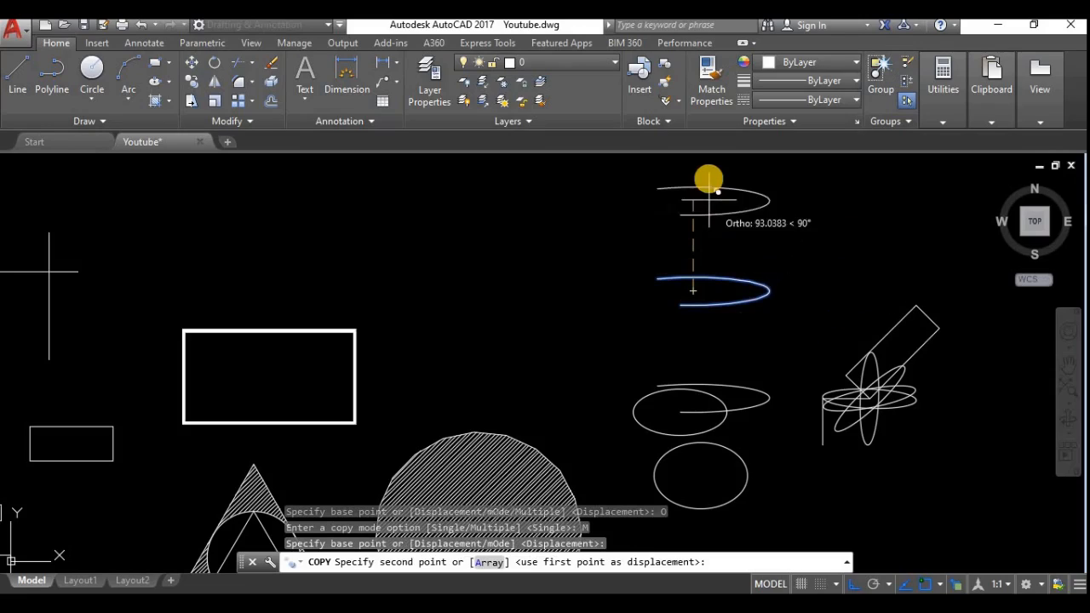
left_click(707, 178)
scroll(694, 213, "up", 2)
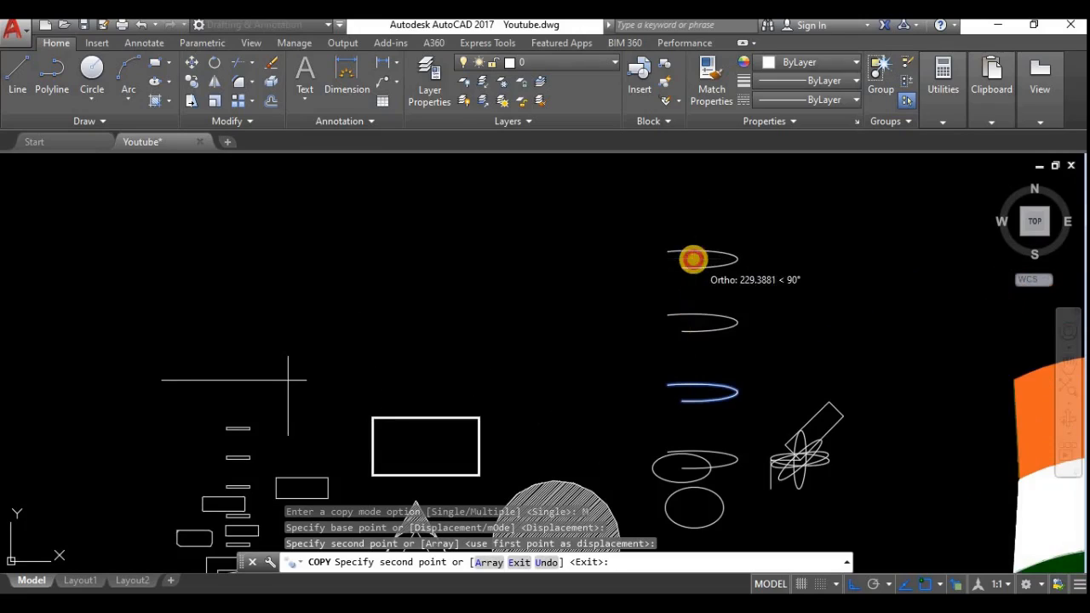
left_click(693, 249)
middle_click_drag(703, 178, 698, 328)
left_click(698, 346)
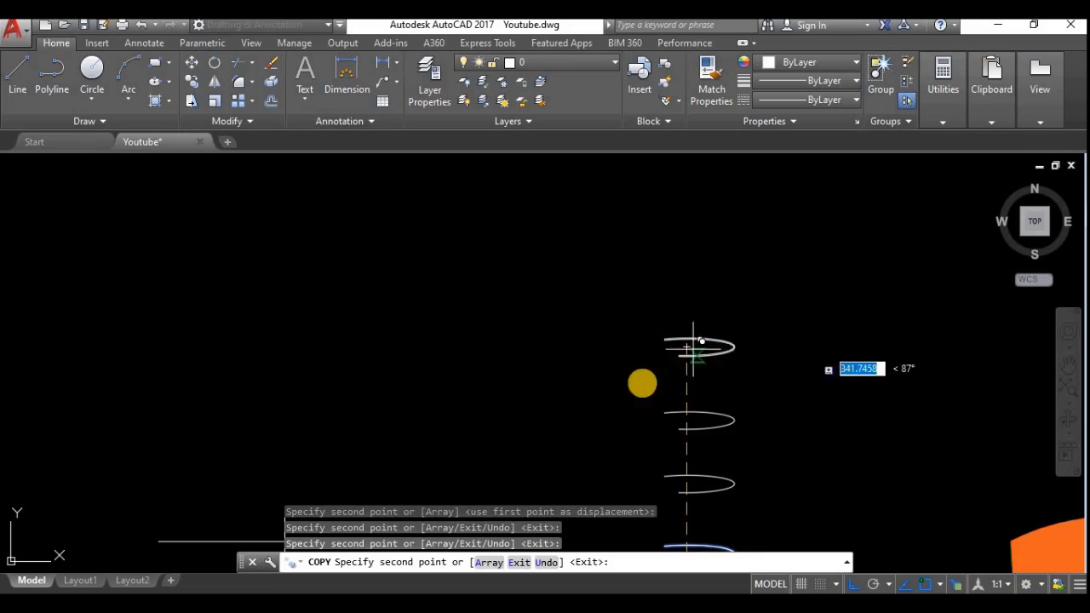
middle_click_drag(638, 389, 737, 236)
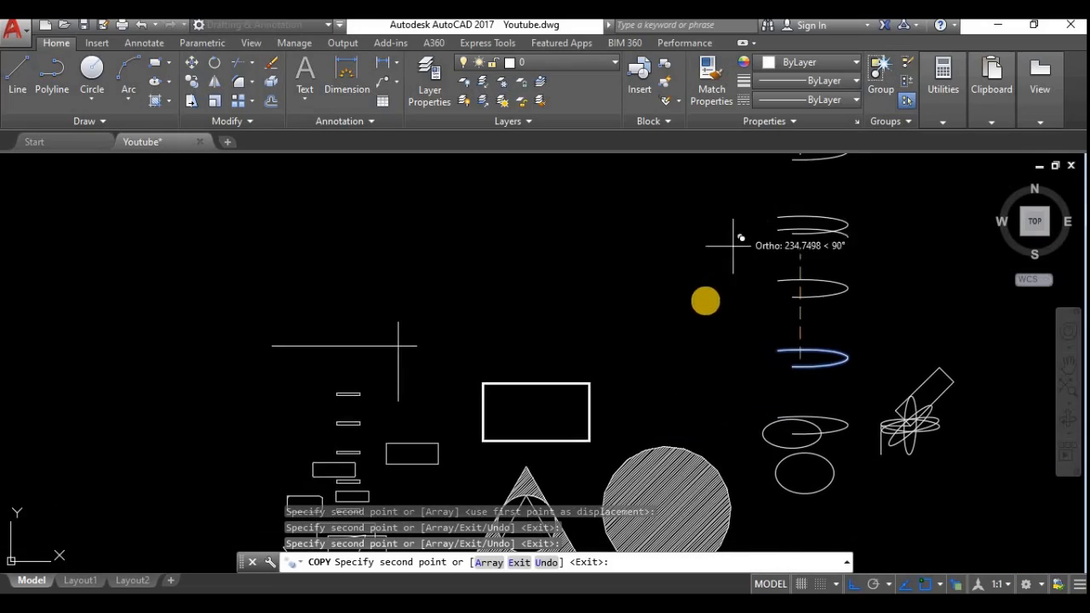
Turn Ortho off and place seven more copies of the elliptical arc freely in the empty area left of the column
left_click(853, 583)
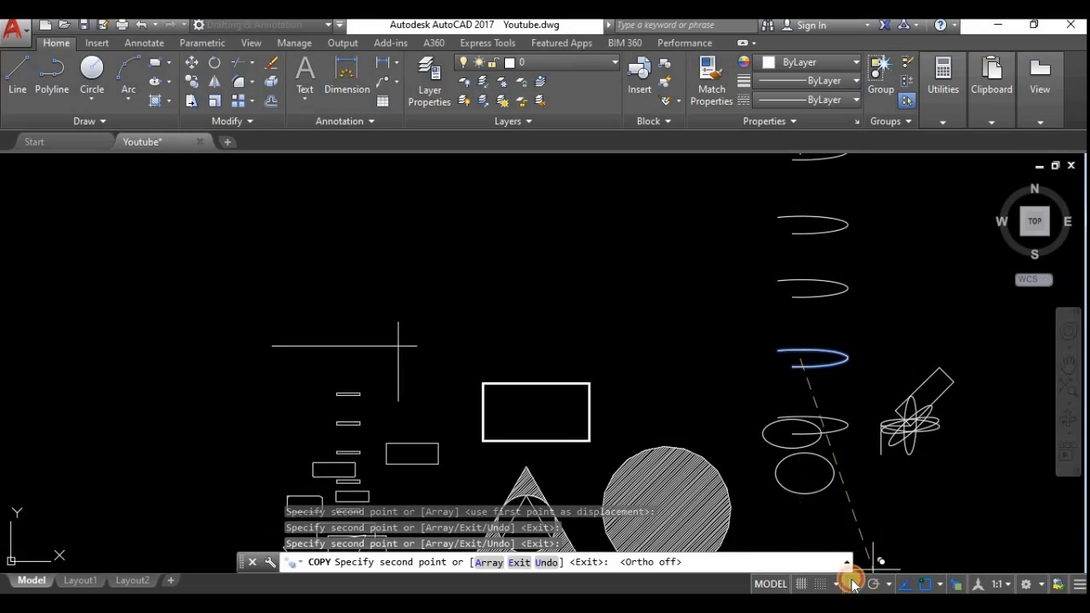
left_click(638, 356)
left_click(648, 266)
left_click(649, 199)
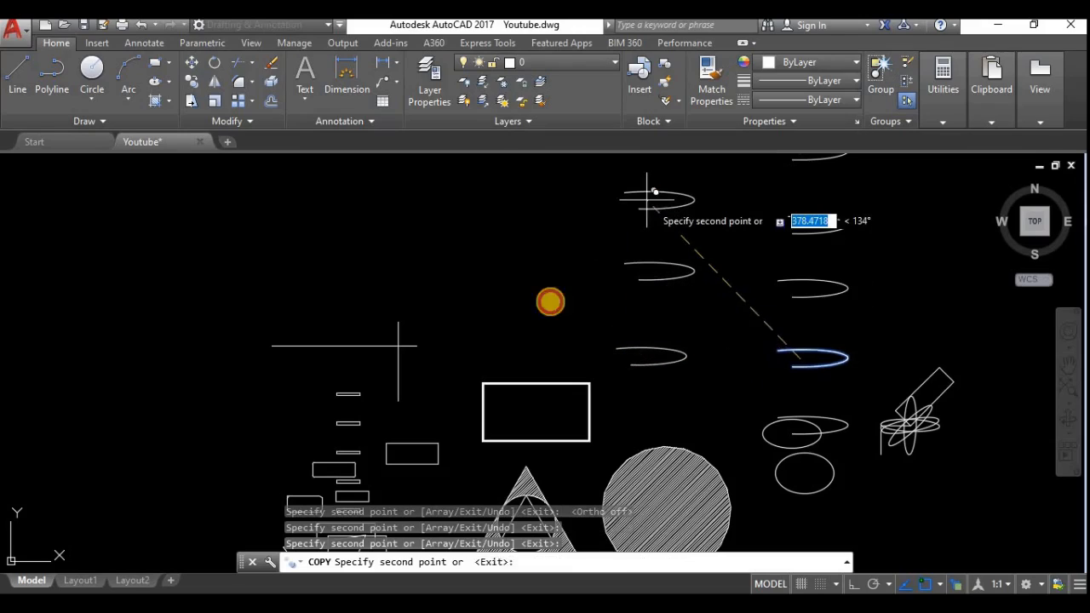
left_click(552, 301)
left_click(740, 227)
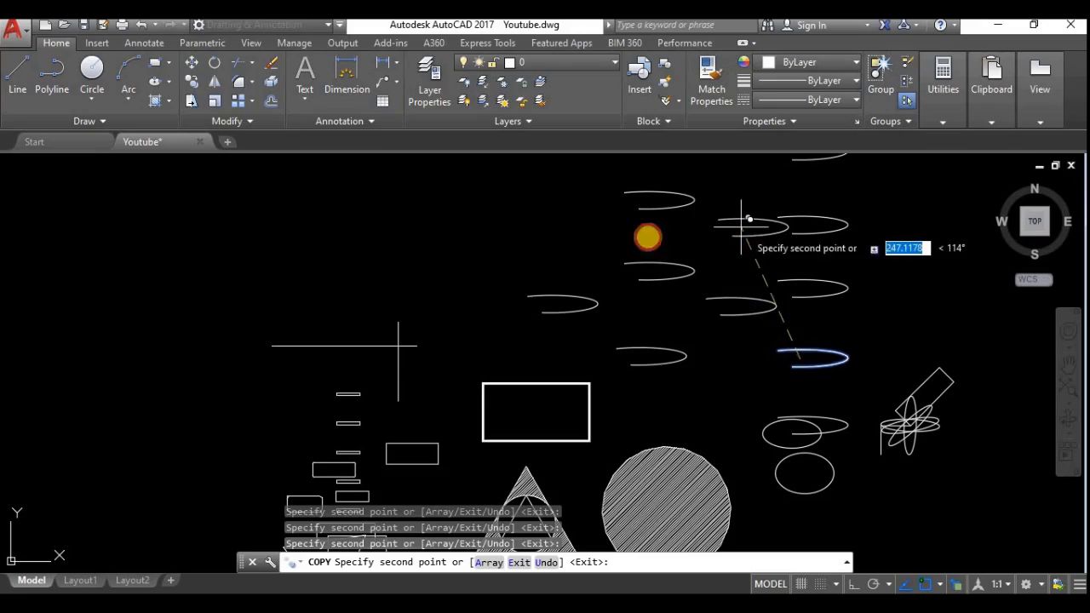
left_click(569, 229)
scroll(696, 295, "down", 2)
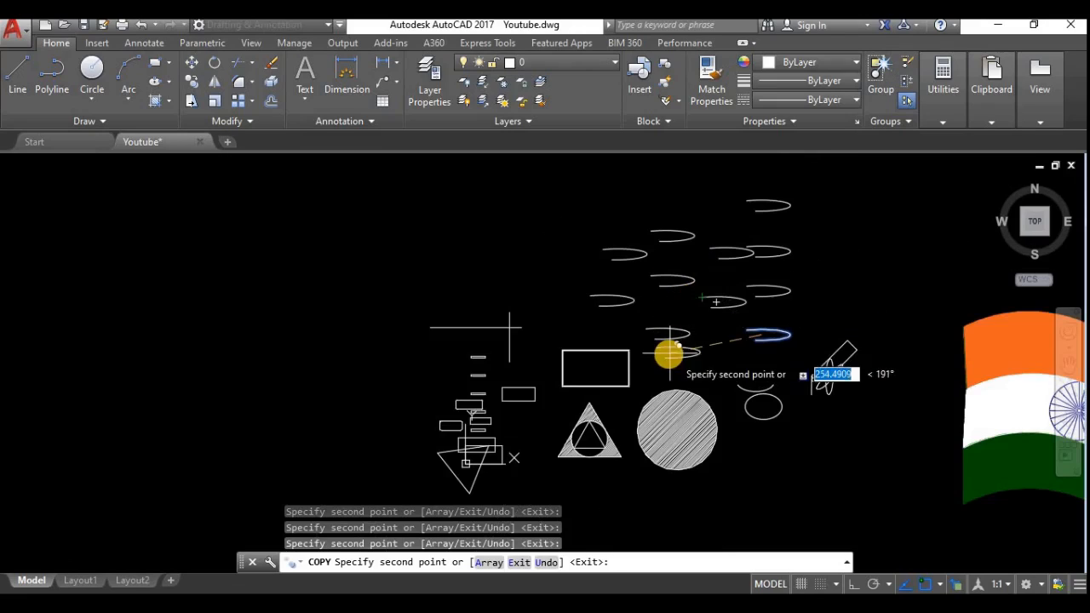
scroll(669, 356, "up", 2)
scroll(679, 360, "down", 2)
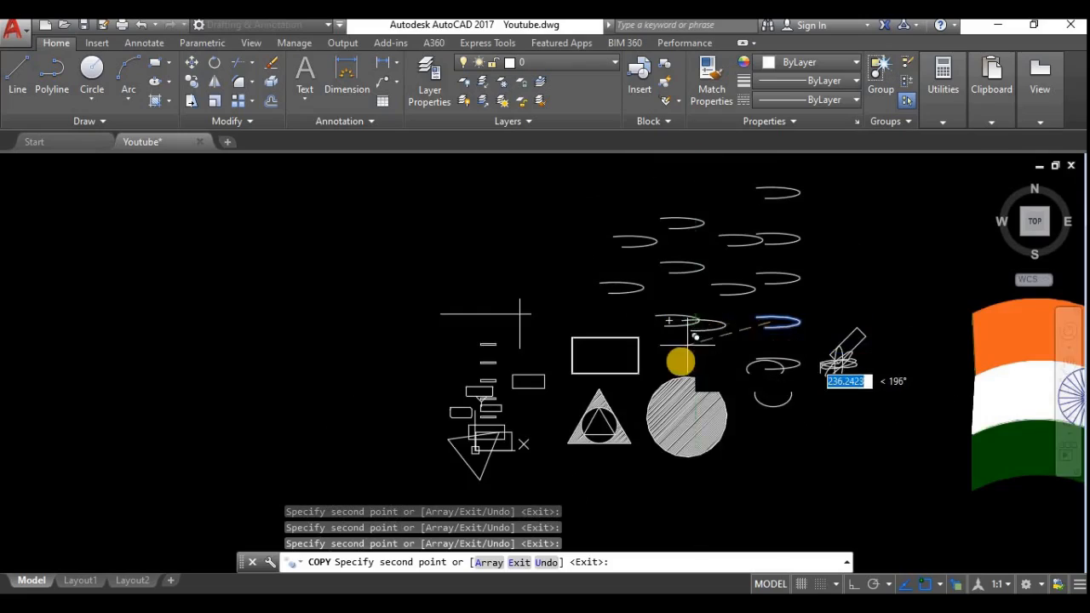
middle_click_drag(678, 360, 604, 352)
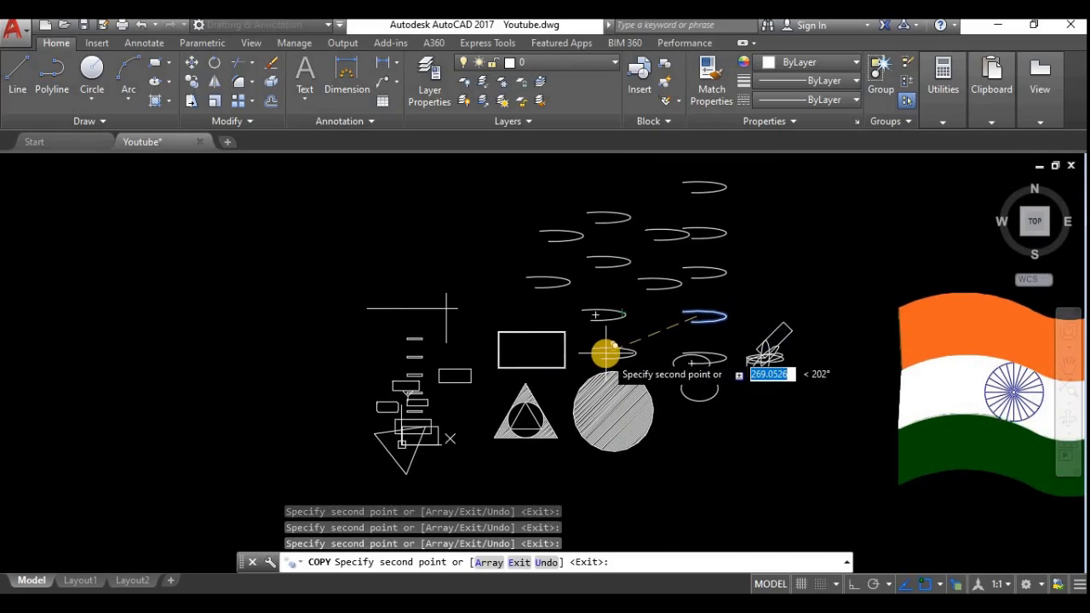